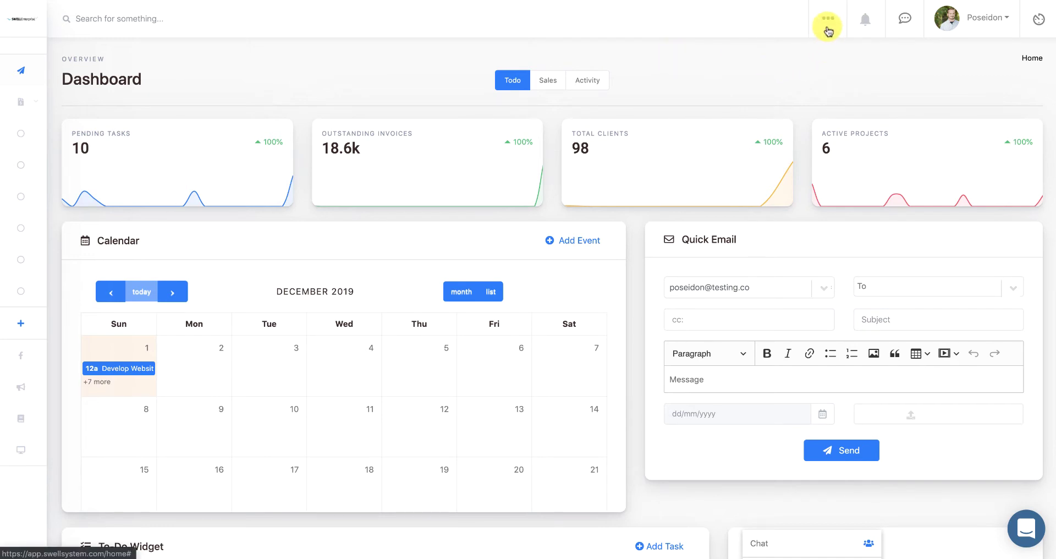
- Open the Add user form through the ••• menu under People > Users
click(828, 31)
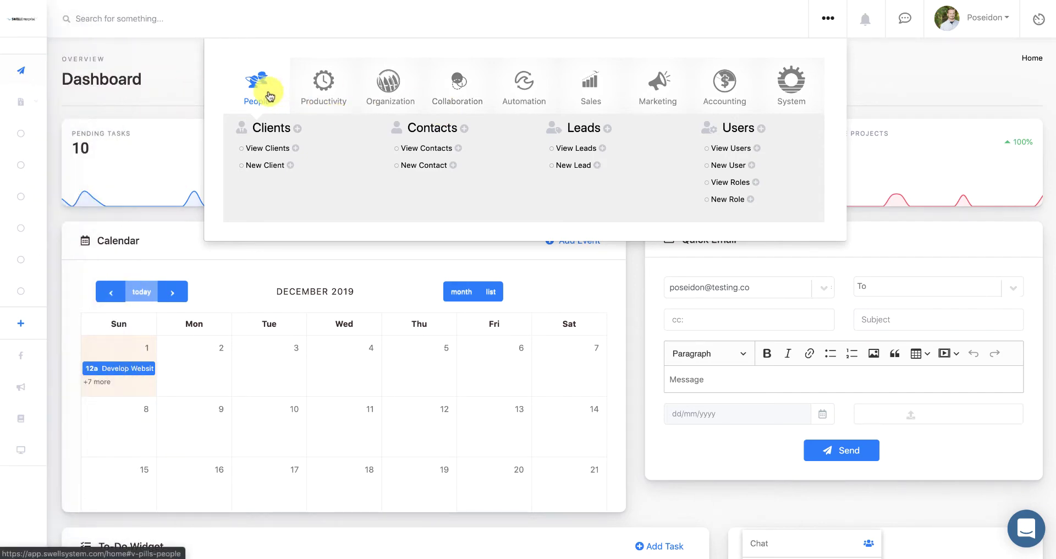
click(727, 165)
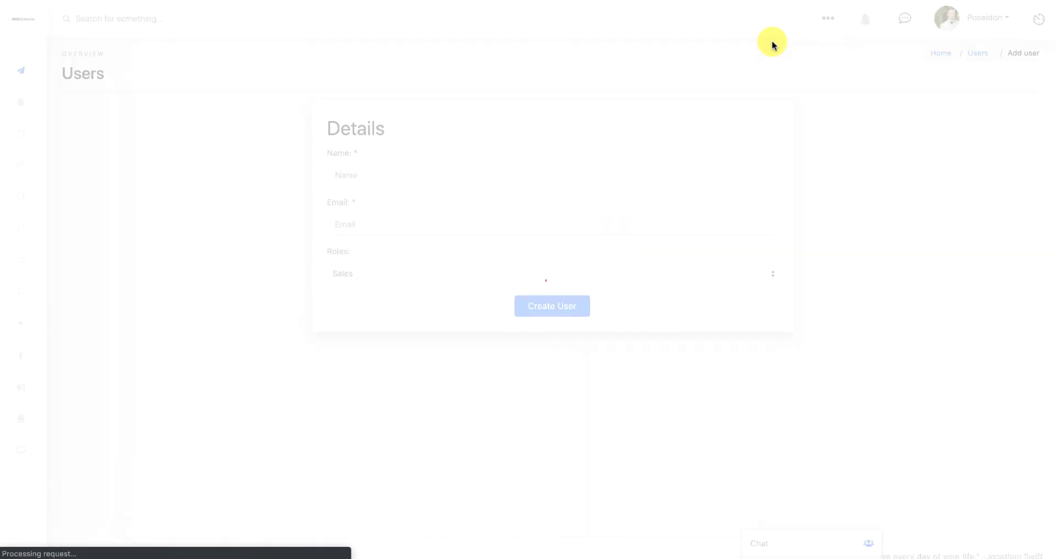
- Fill in the new user's full name and e-mail from the saved autofill suggestions
click(670, 178)
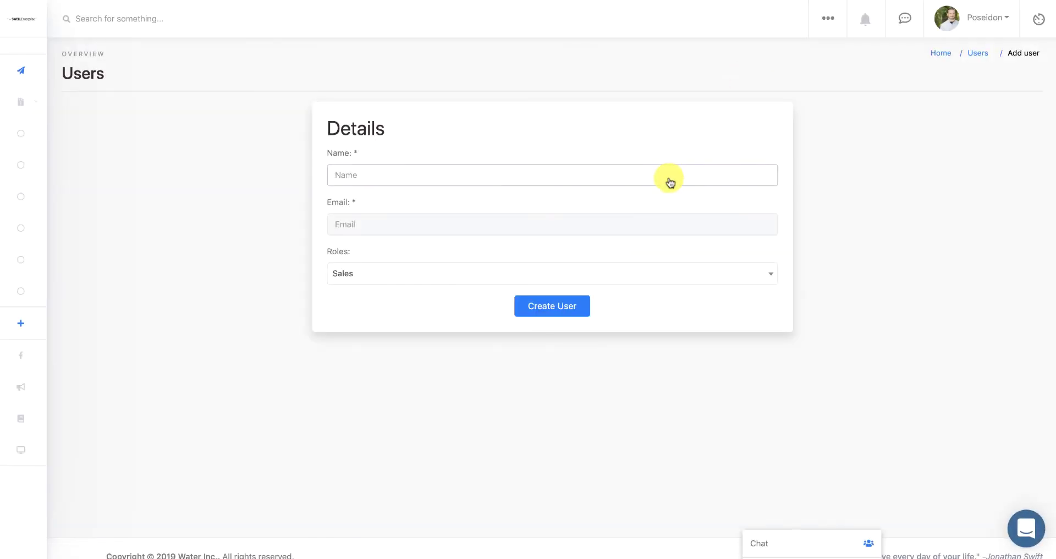
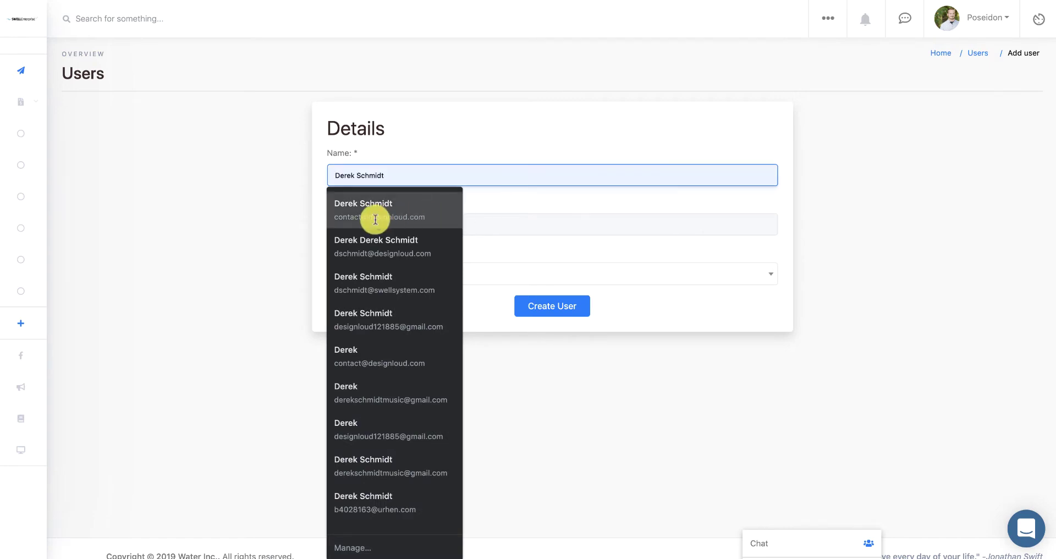
click(377, 220)
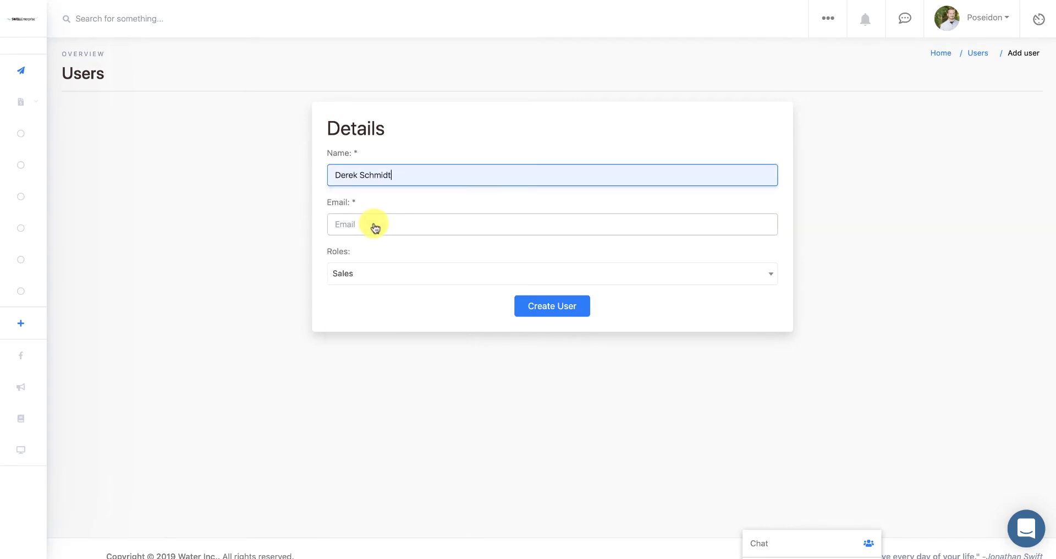
click(373, 230)
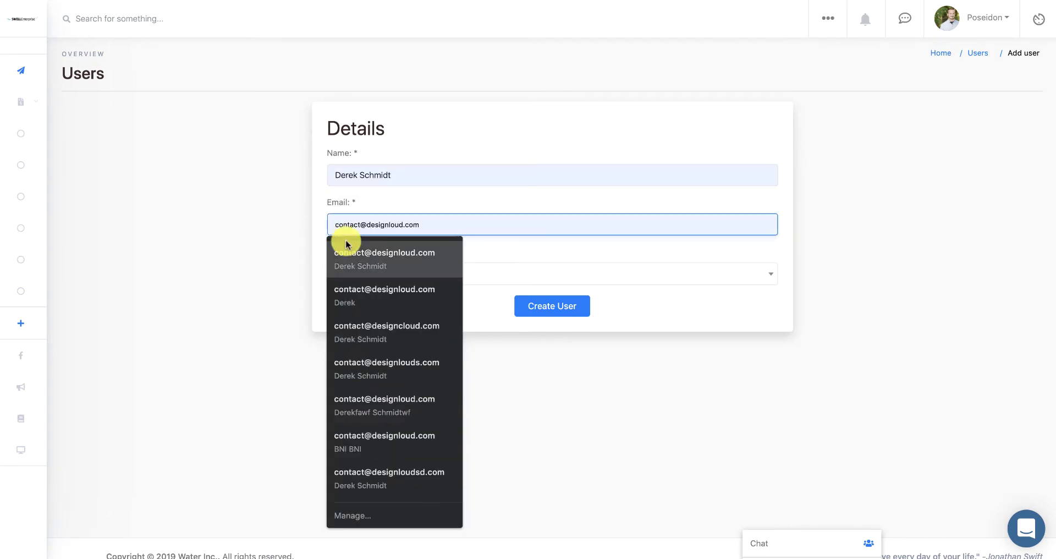
click(357, 250)
- Look through the available roles, leaving Roles set to Sales
click(401, 280)
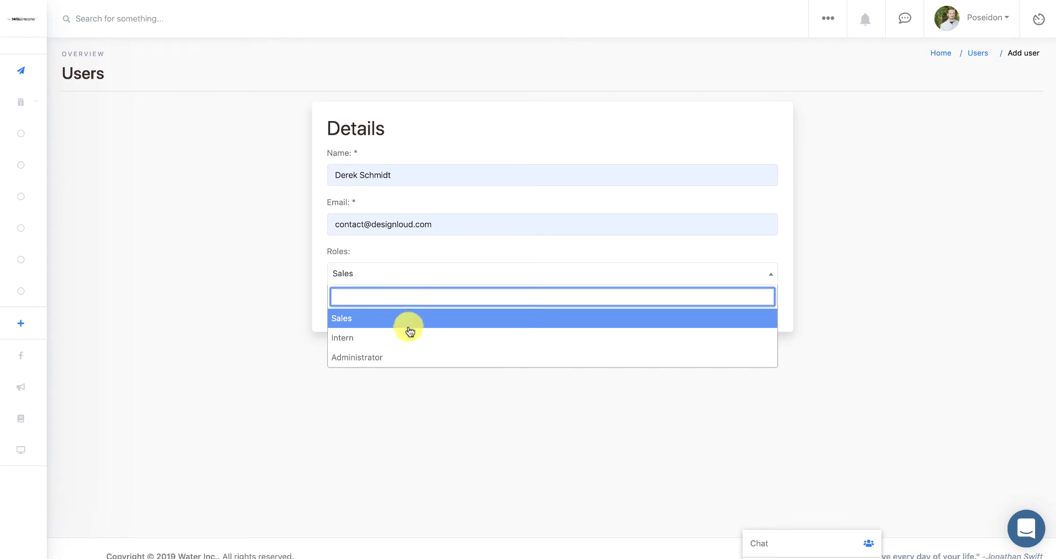
scroll(424, 347, down, 1)
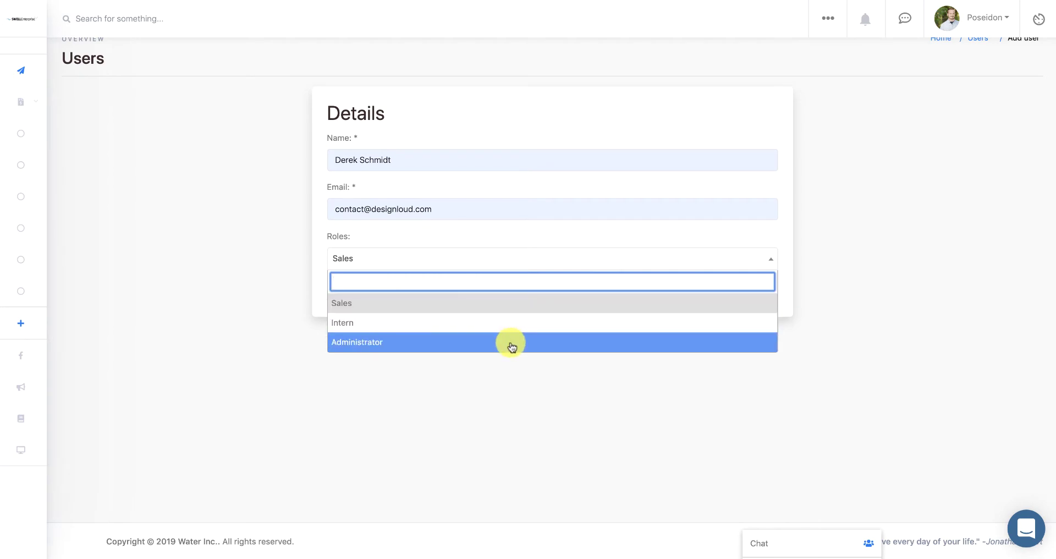
click(547, 369)
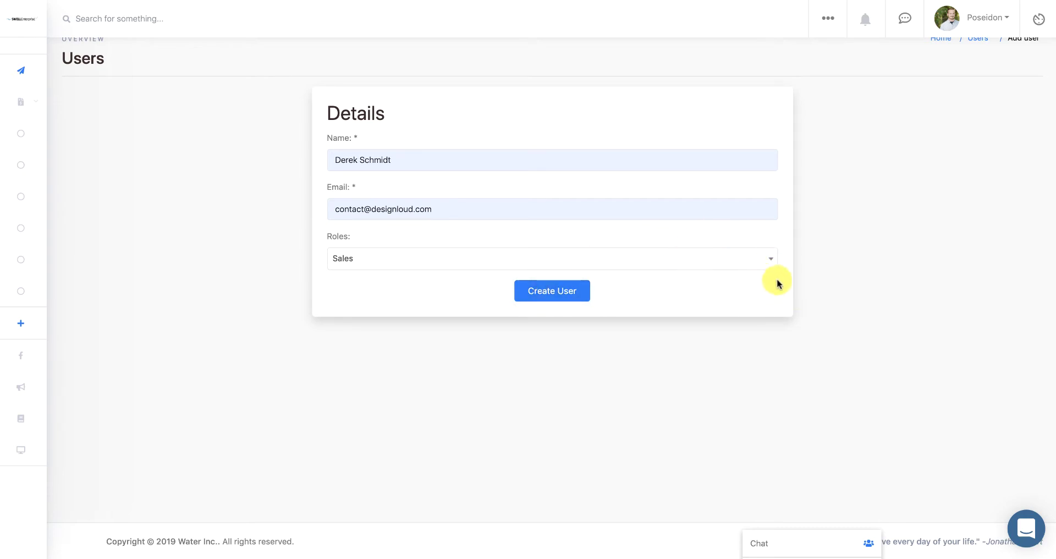
- Start a new role and name it 'View only'
click(829, 20)
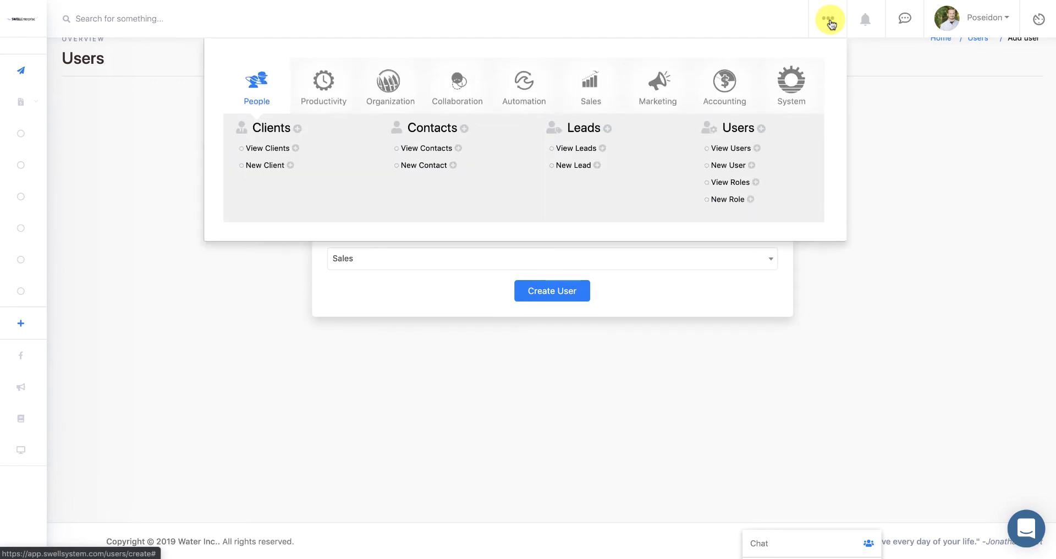
click(723, 202)
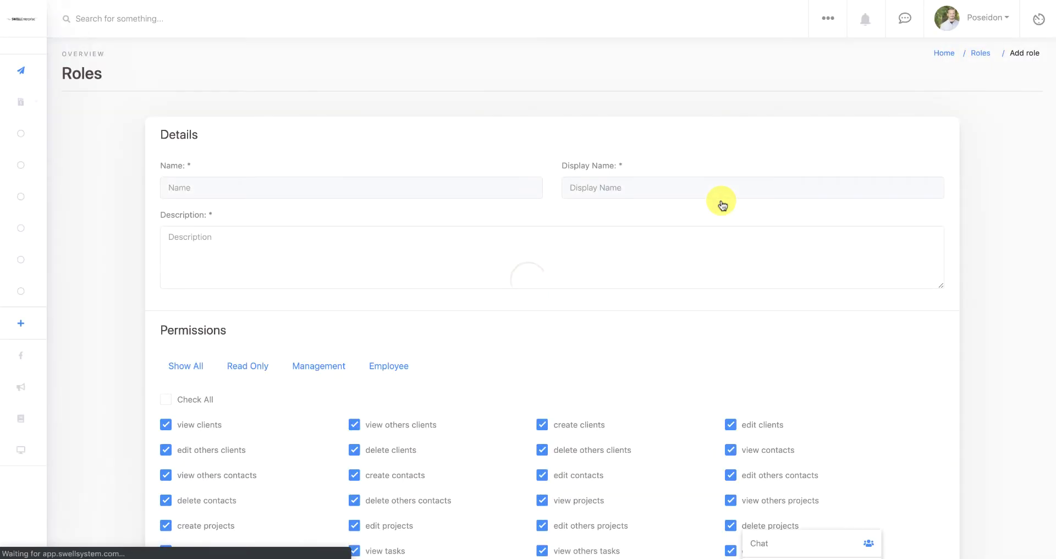
click(485, 195)
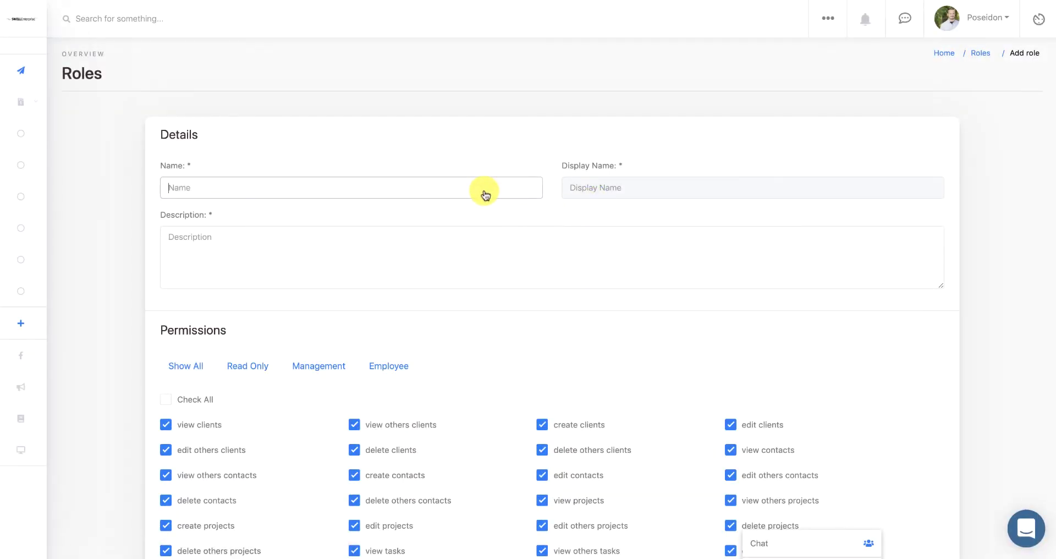
click(486, 195)
text(View o)
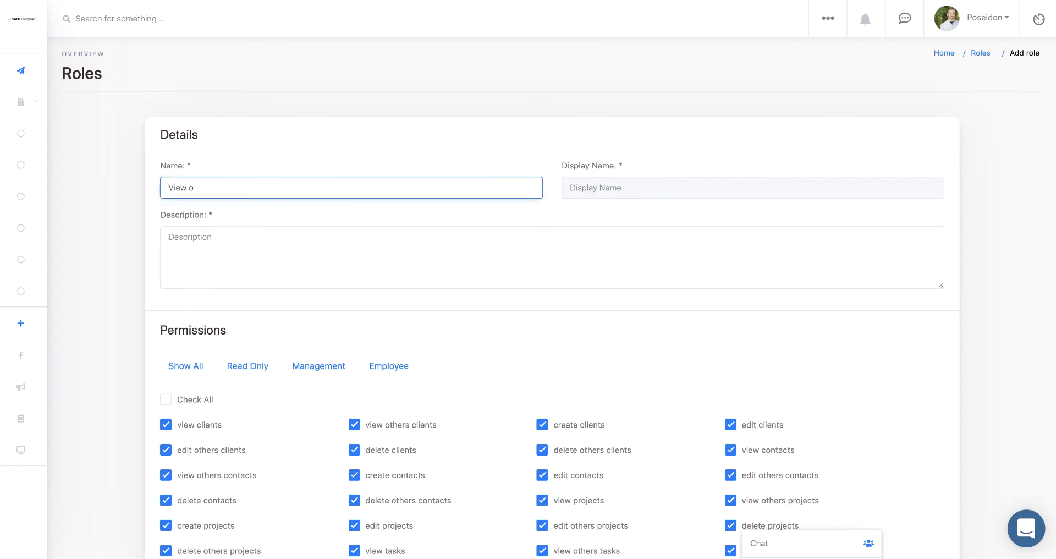
text(nly)
- Set display name 'View only' and description 'This role has view only permissions'
click(692, 199)
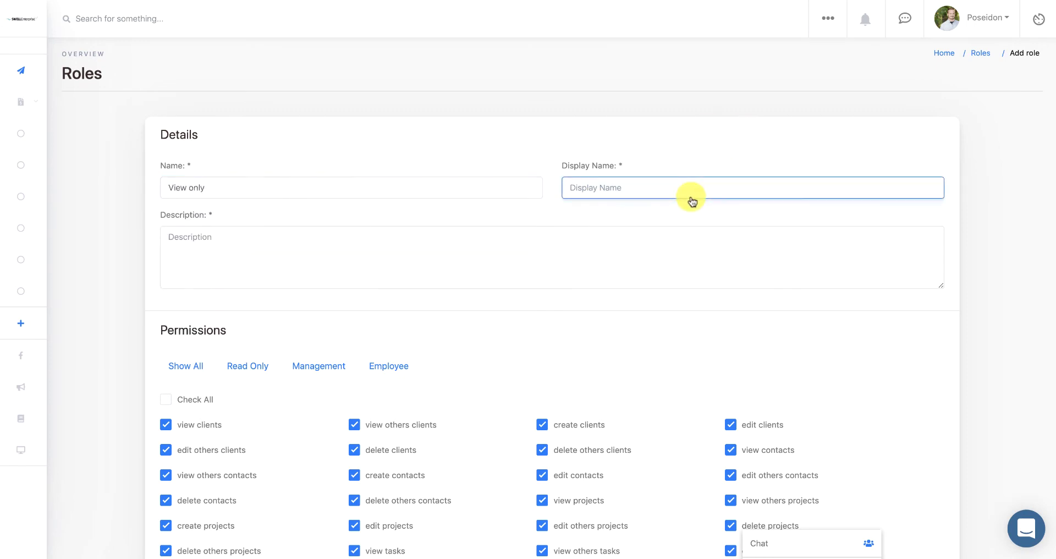
text(View only)
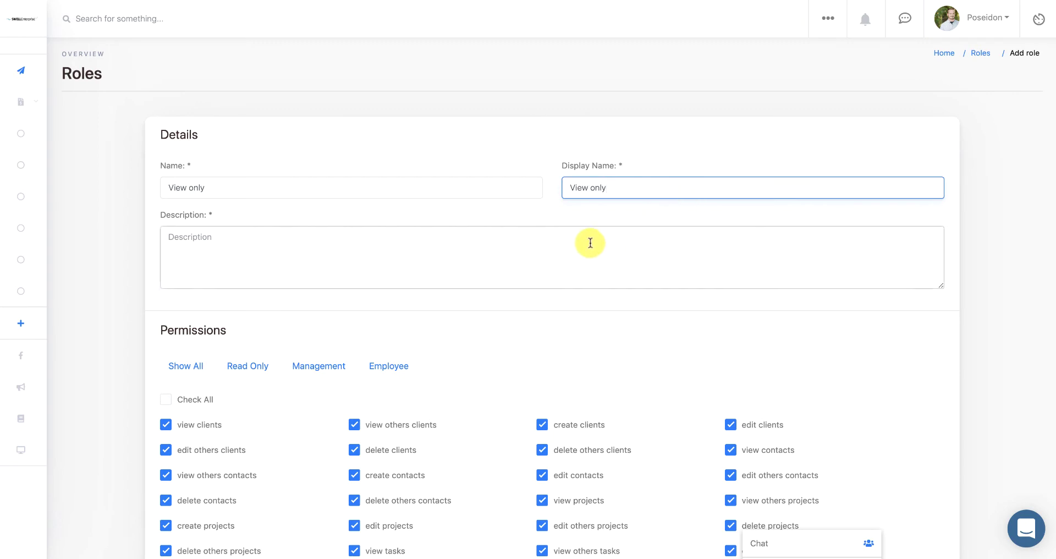
click(589, 240)
text(This role)
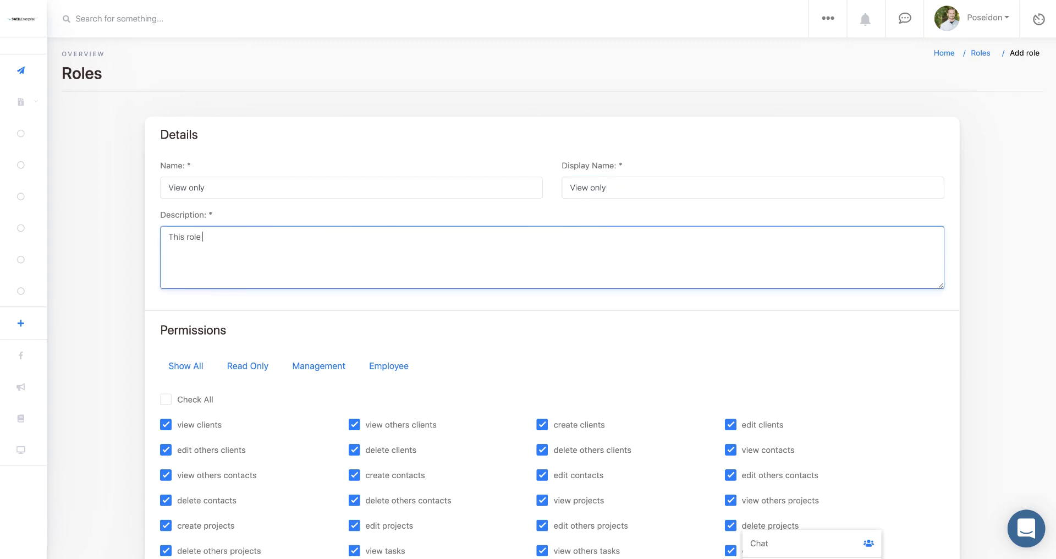
text( has view only permissions)
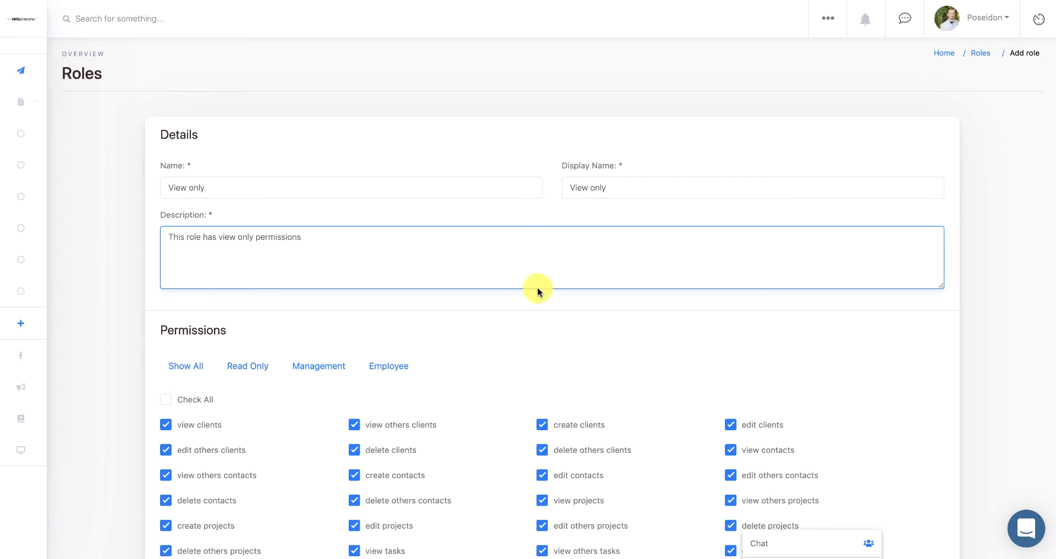
- Review the role's permission list and apply the Read Only permission filter
scroll(465, 357, down, 3)
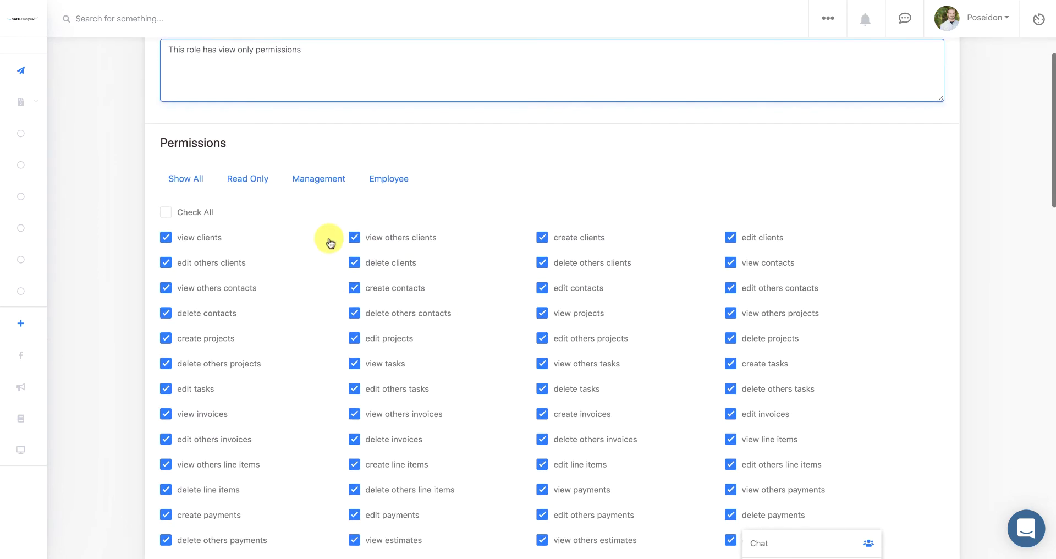
scroll(222, 281, down, 2)
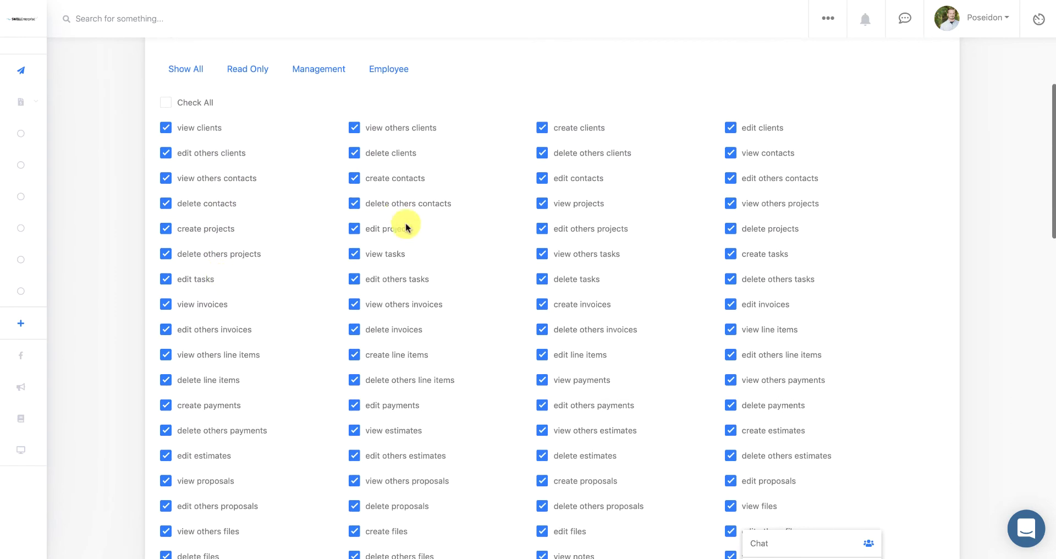
scroll(418, 341, down, 18)
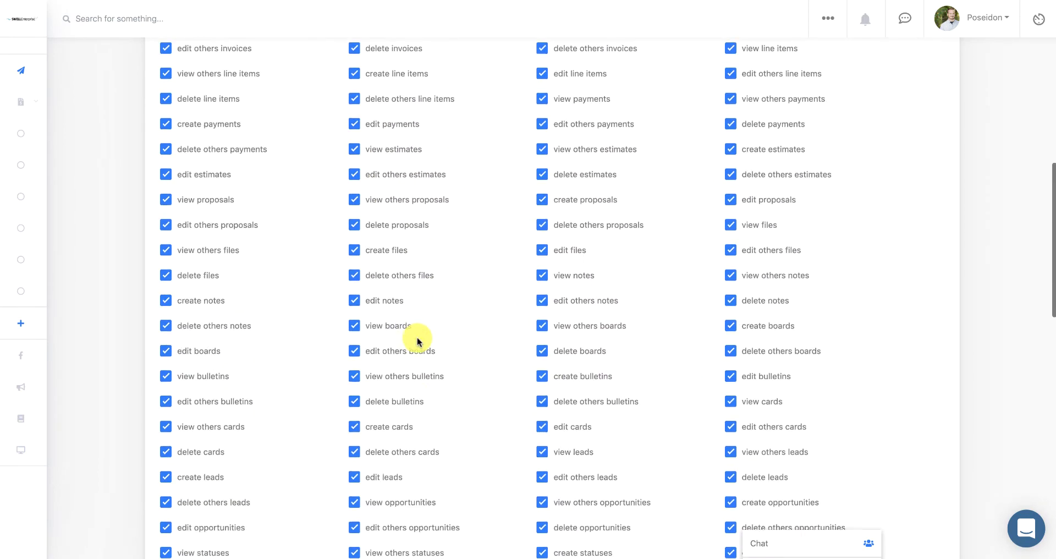
scroll(418, 342, down, 5)
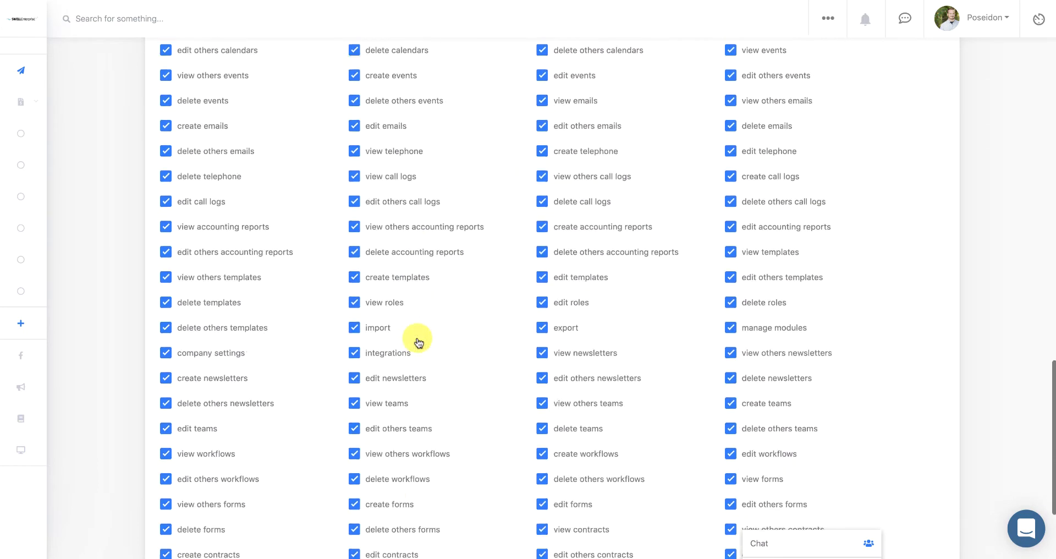
scroll(418, 341, up, 20)
scroll(418, 342, up, 6)
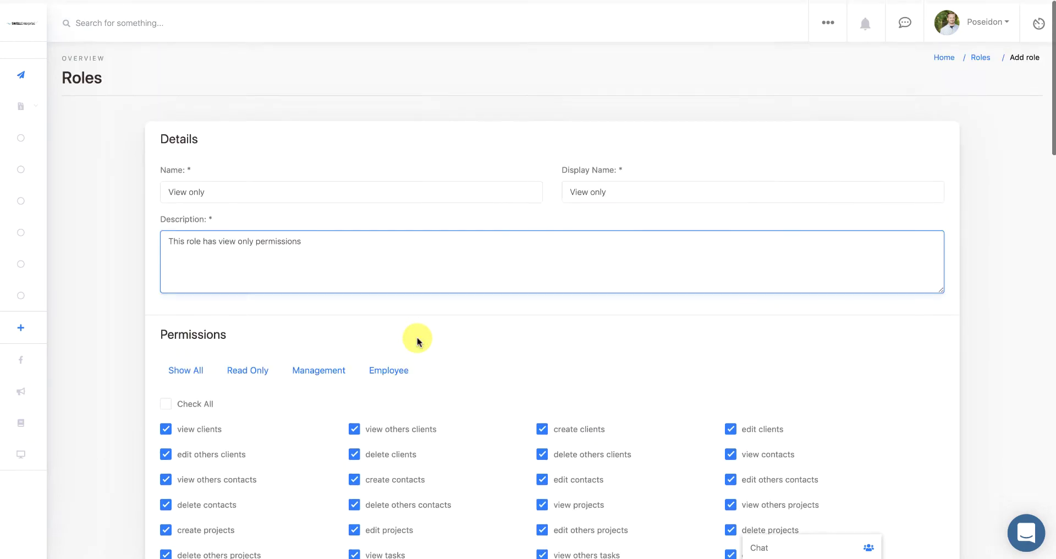
click(248, 367)
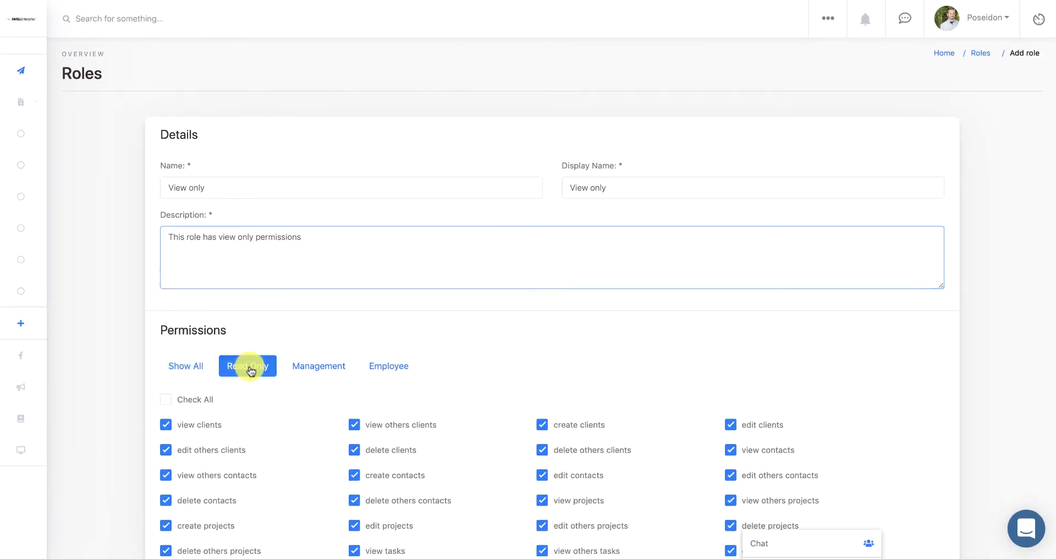
scroll(311, 447, down, 4)
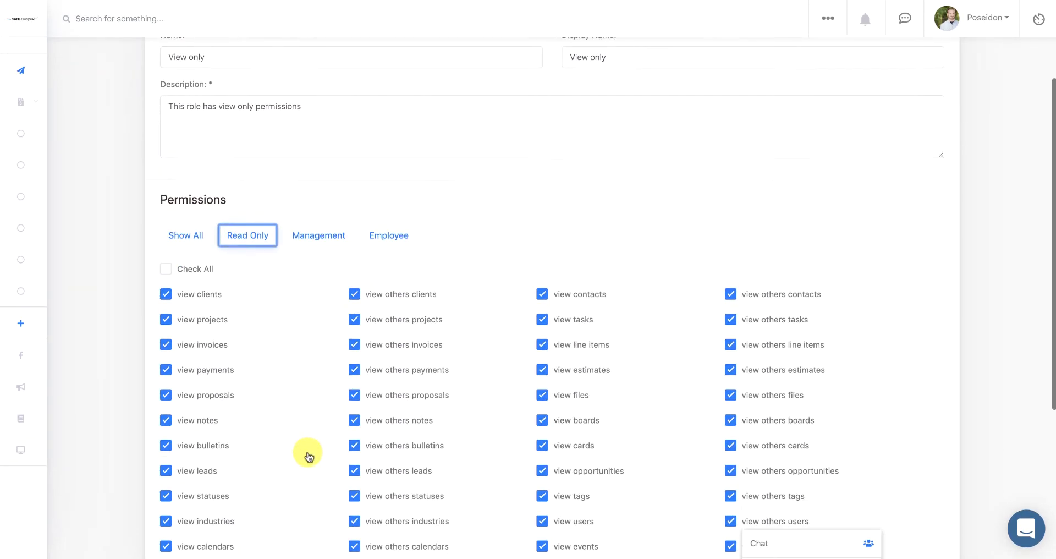
scroll(307, 454, down, 4)
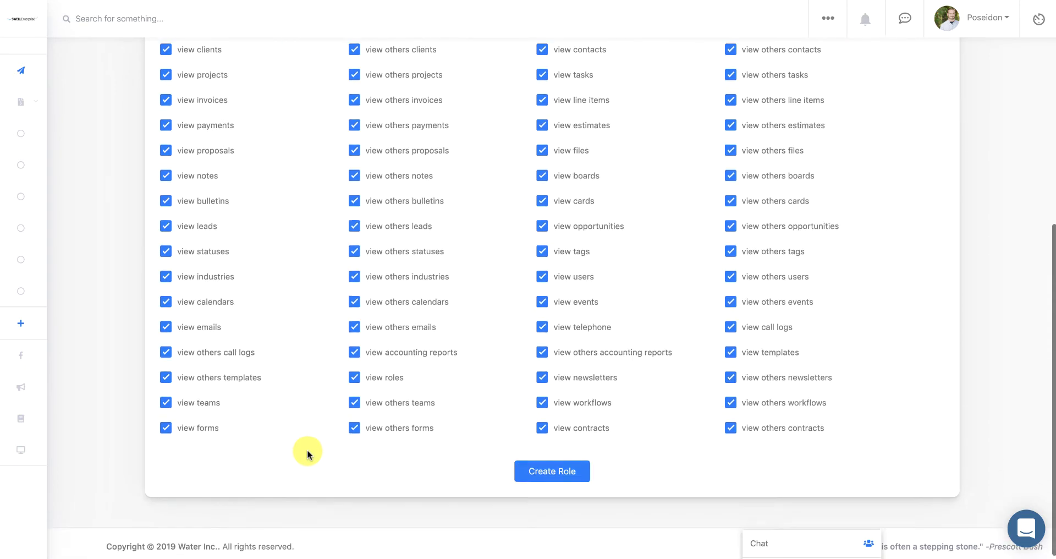
scroll(307, 455, up, 5)
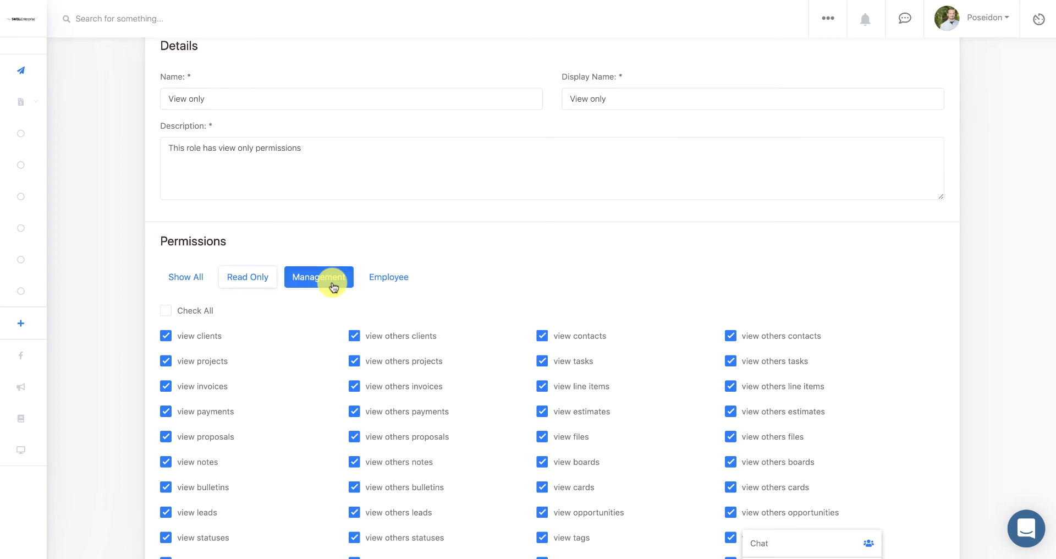
- Switch to Employee permissions and apply the Read Only view permission set
click(392, 285)
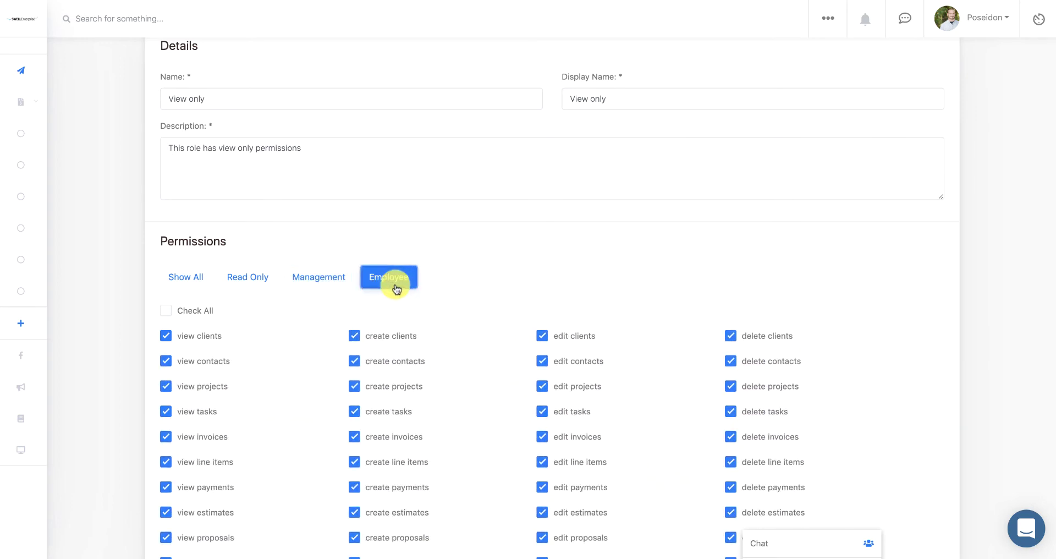
click(267, 283)
scroll(267, 319, down, 2)
scroll(266, 319, down, 3)
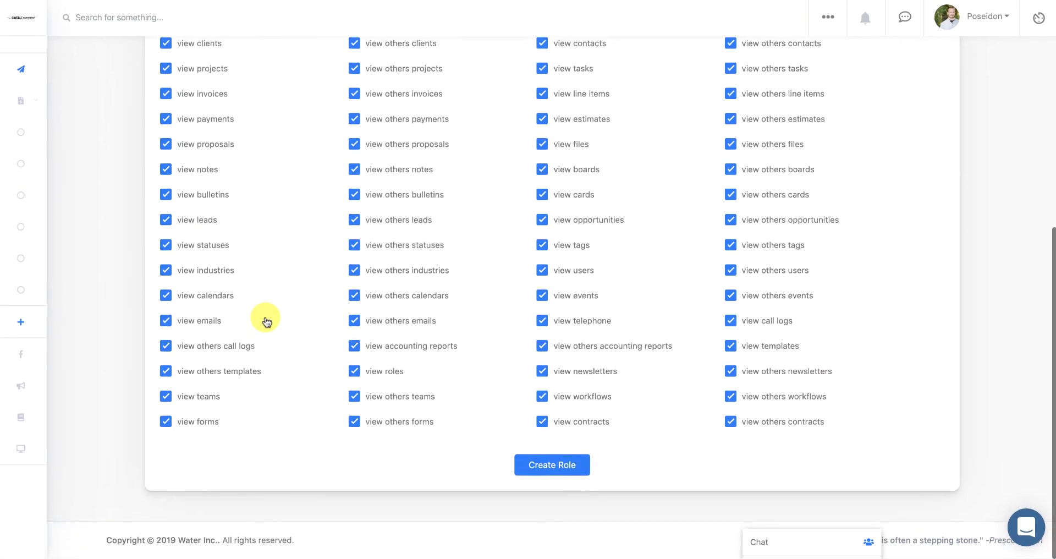
- Save the View only role, then go to the Add user form
click(560, 467)
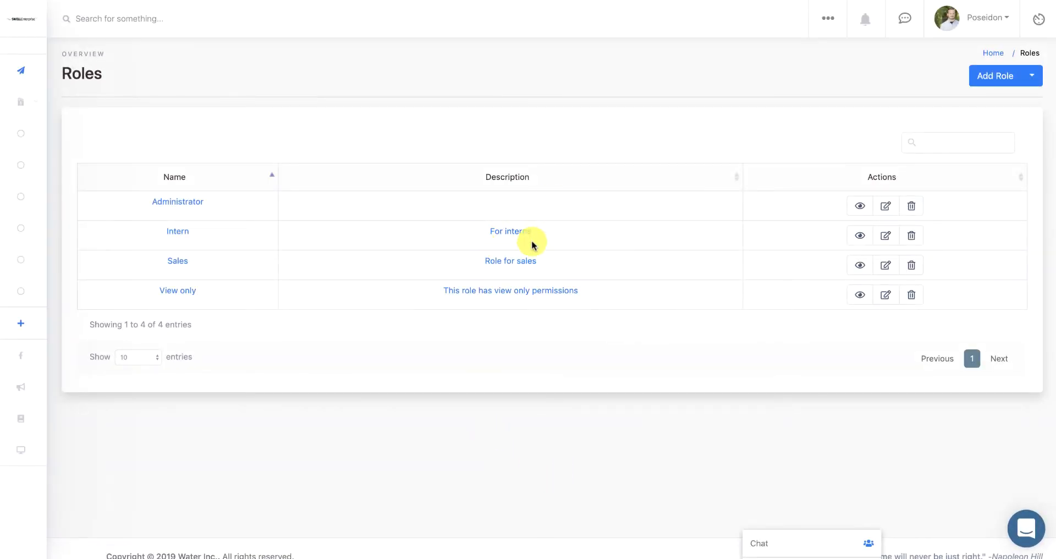
click(830, 24)
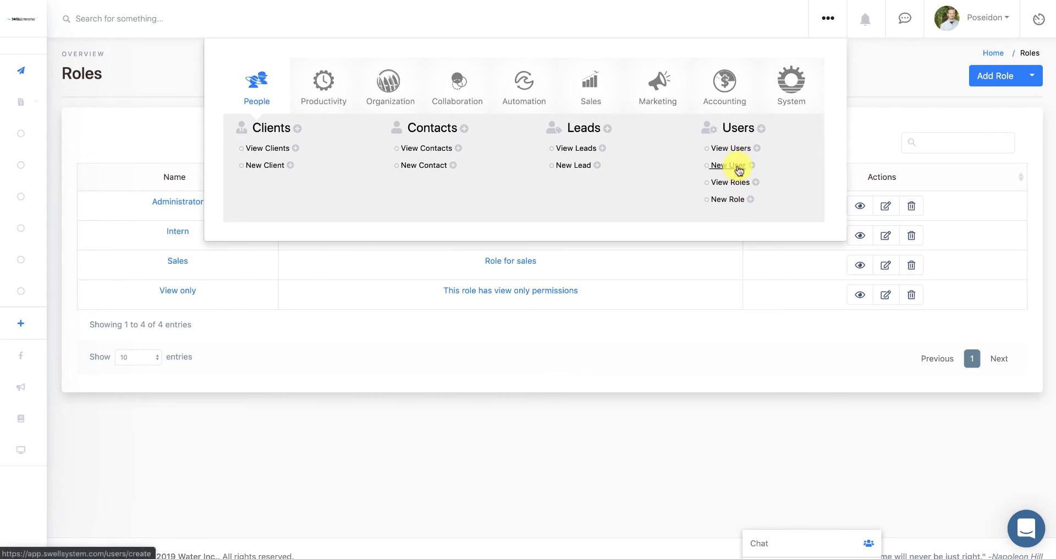
click(727, 165)
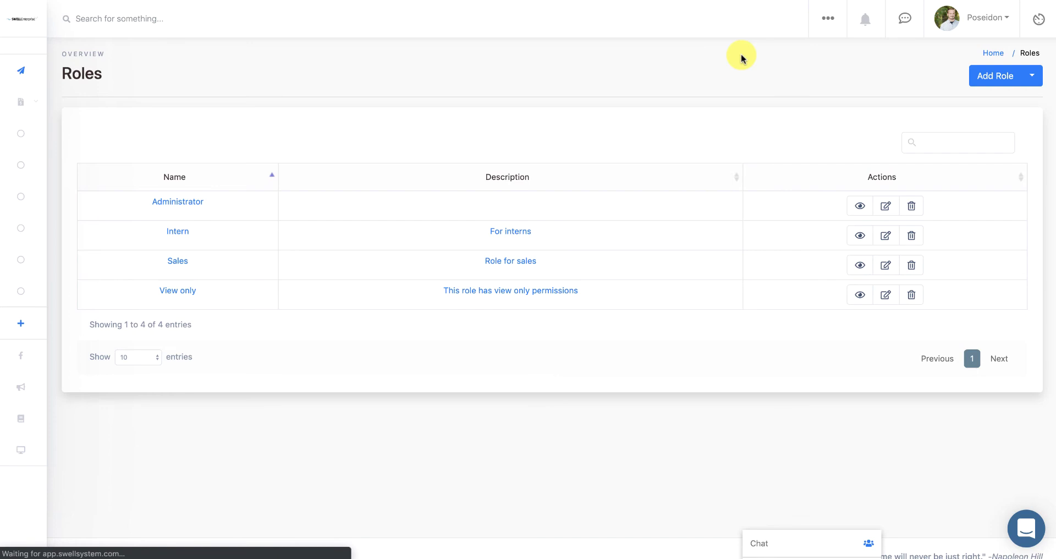
- Create a user with the View only role, name and e-mail filled from autofill
click(620, 274)
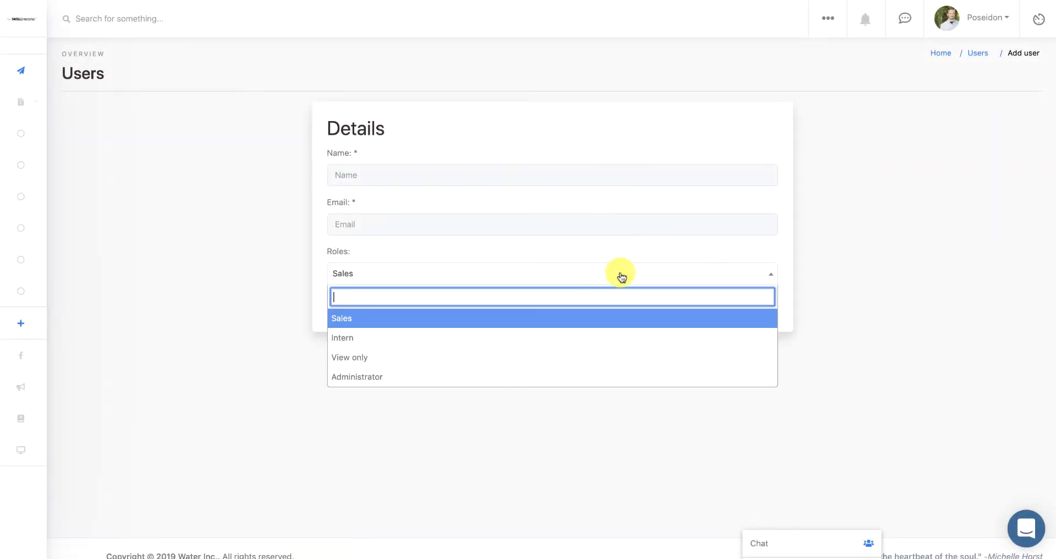
click(589, 357)
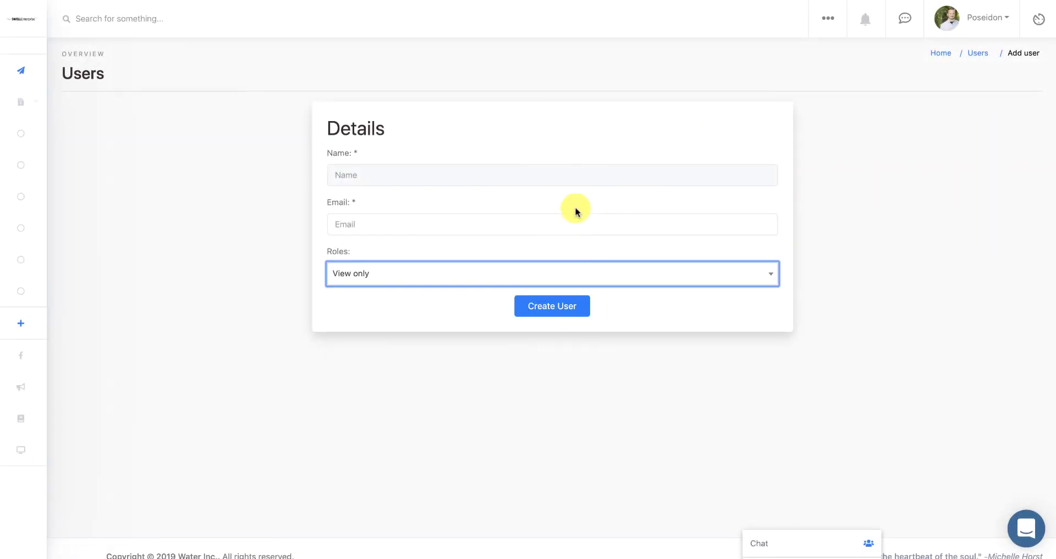
click(600, 181)
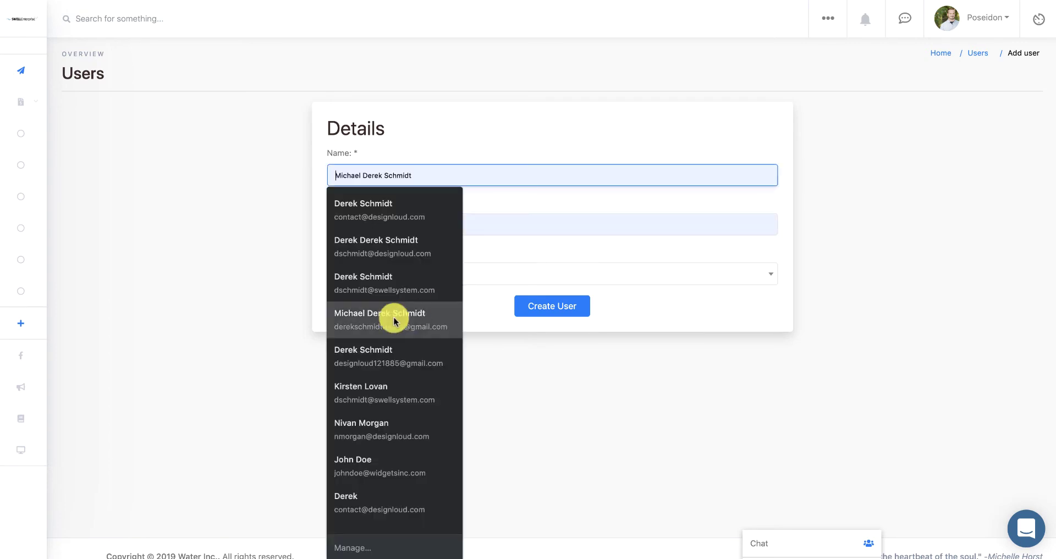
click(385, 212)
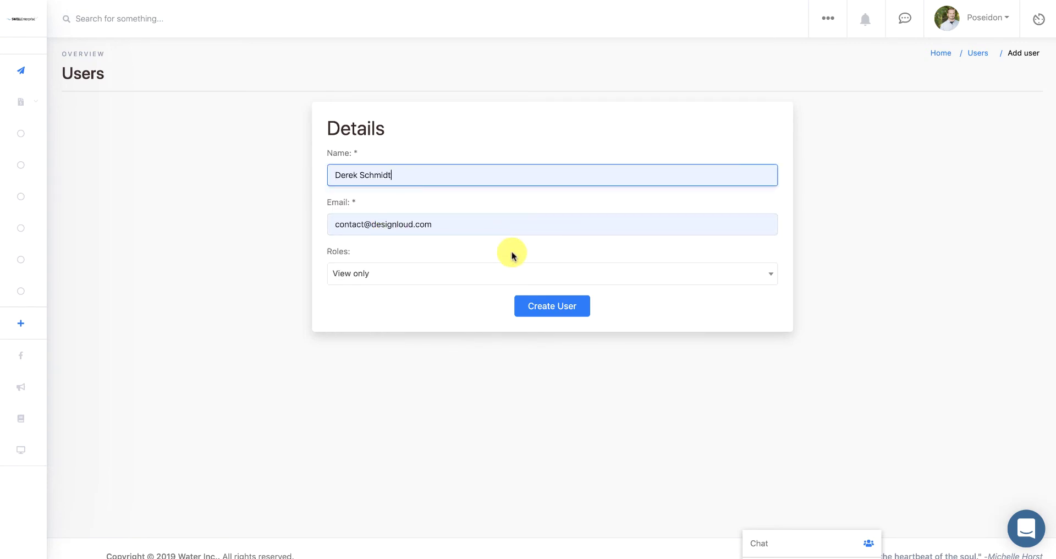
click(576, 301)
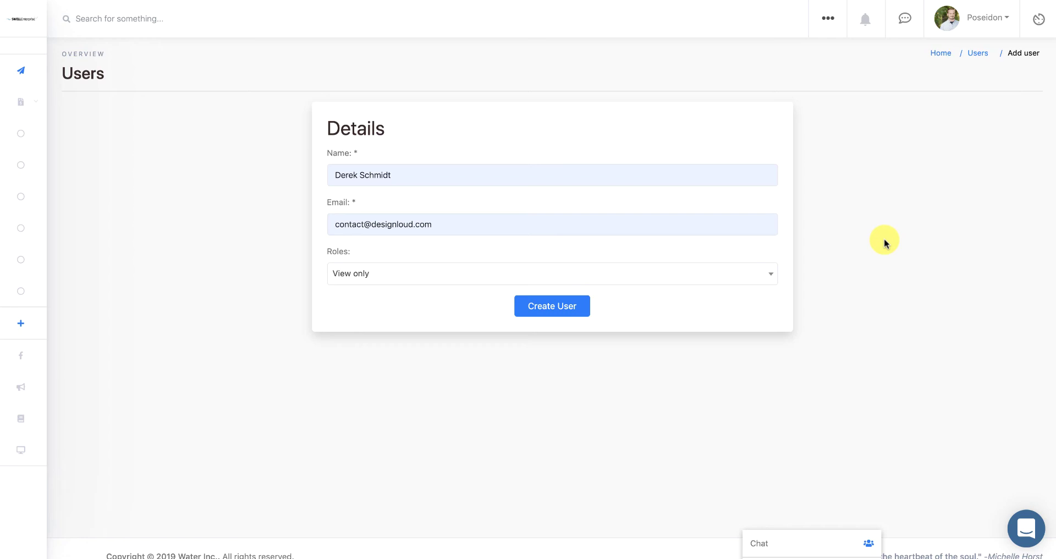
- Open the New Team form from the Collaboration section of the ••• menu
click(835, 20)
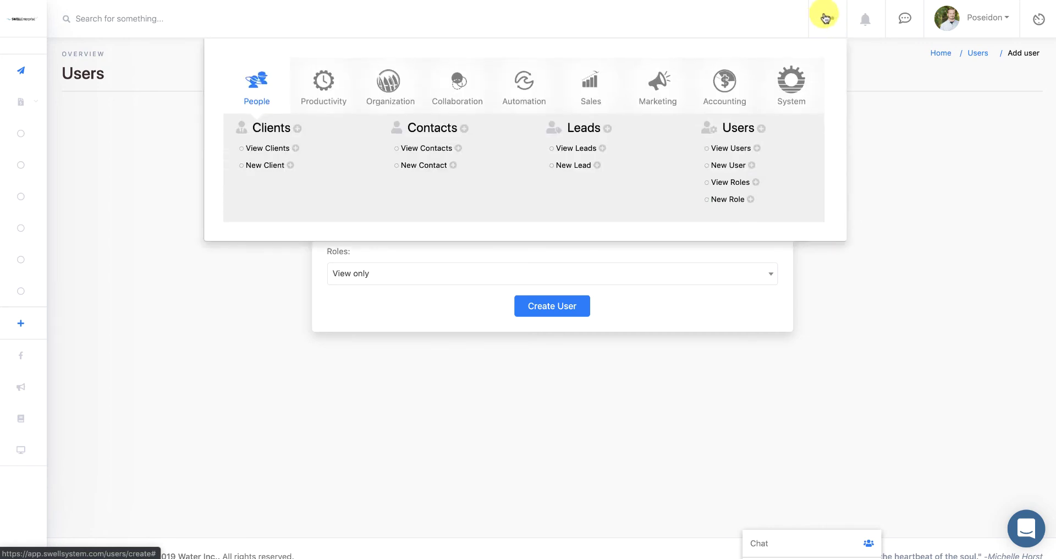
click(432, 73)
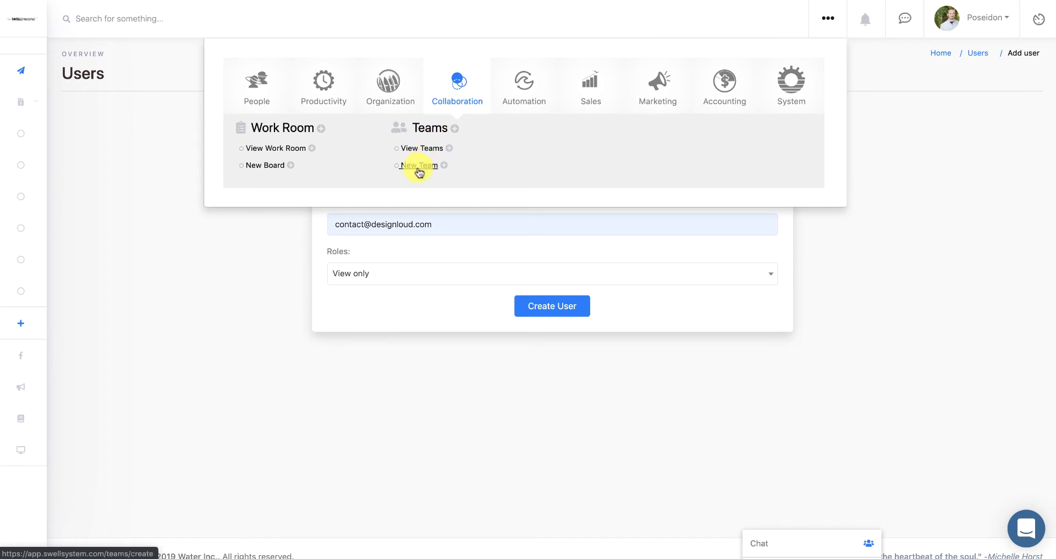
click(421, 166)
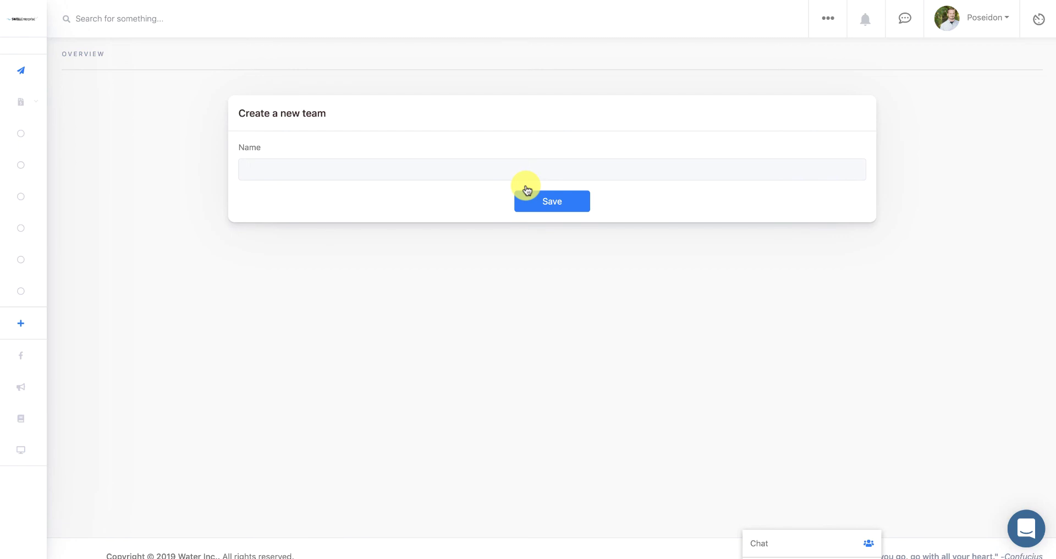
- Name the new team 'Graphic Design' and save it
click(510, 174)
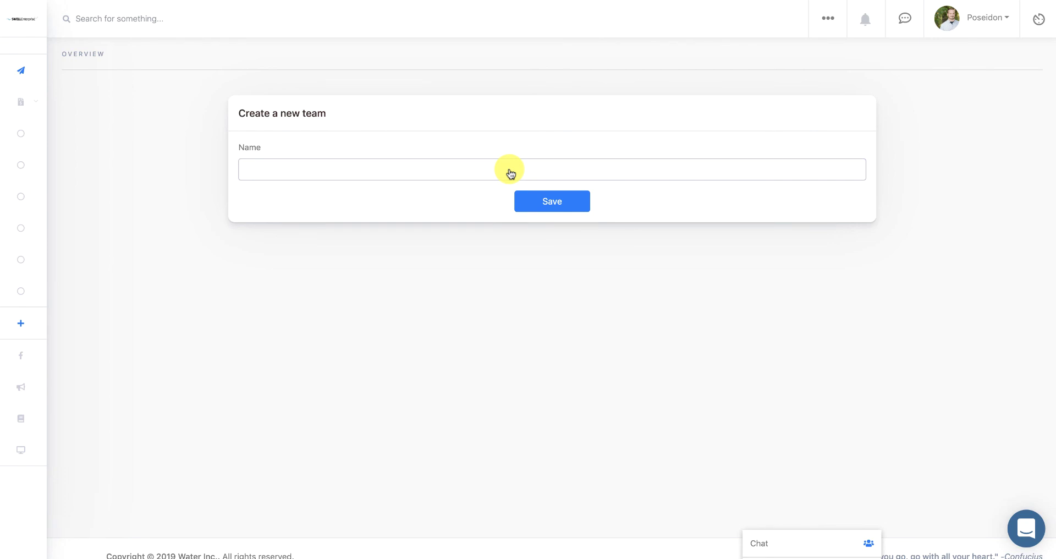
click(511, 174)
text(Graphic Design)
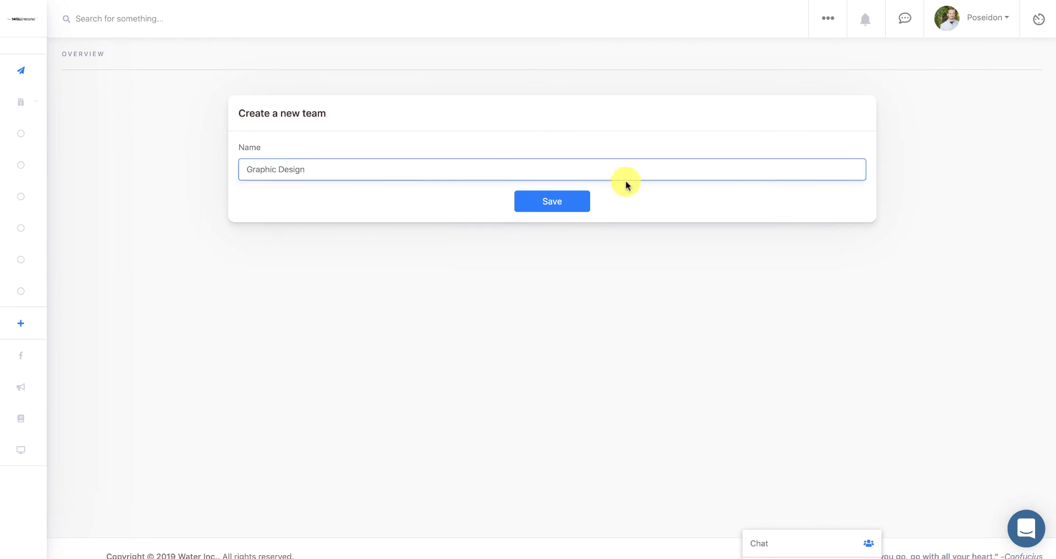
click(558, 201)
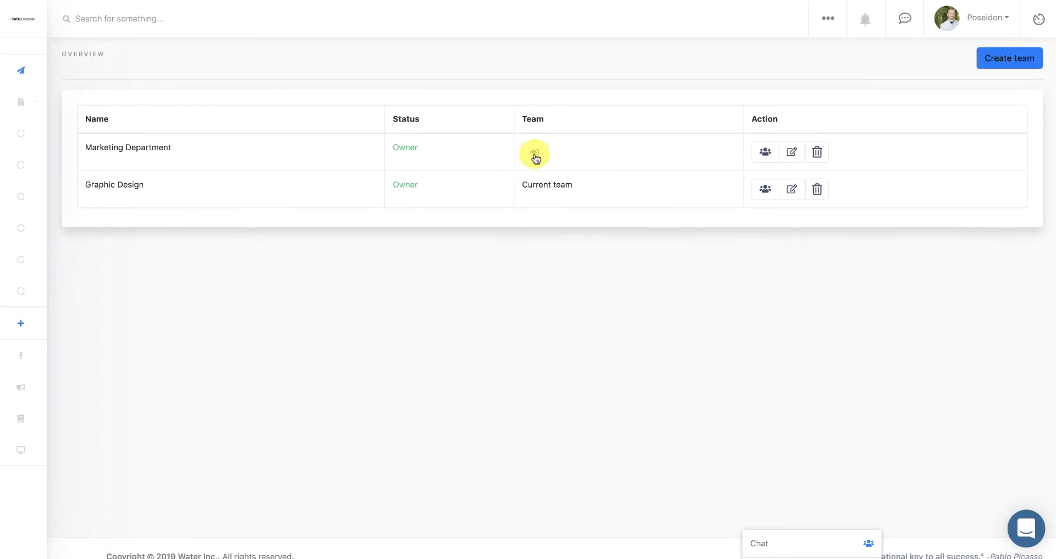
- Switch the current team to Marketing Department and open Graphic Design's members page
click(535, 158)
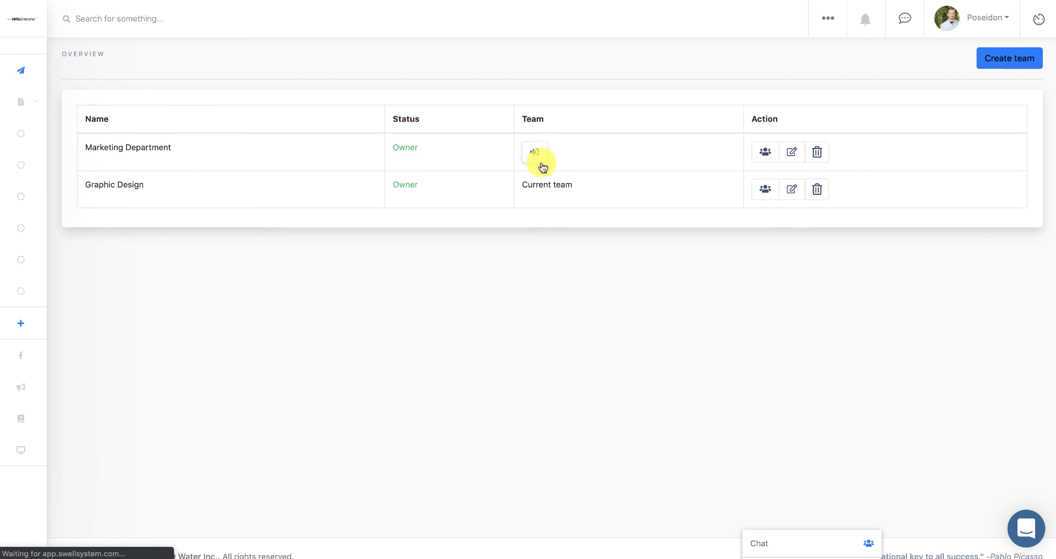
click(540, 163)
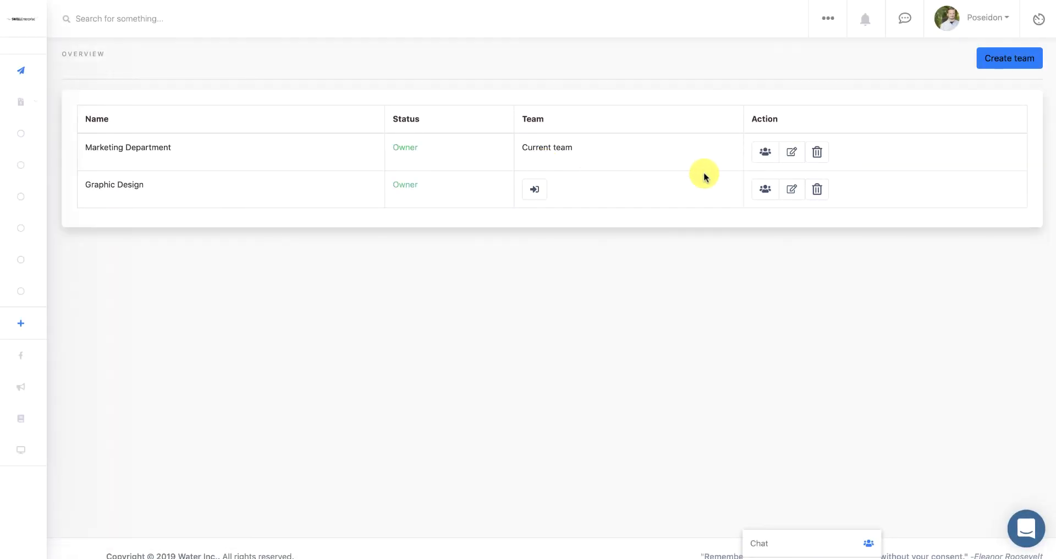
click(770, 193)
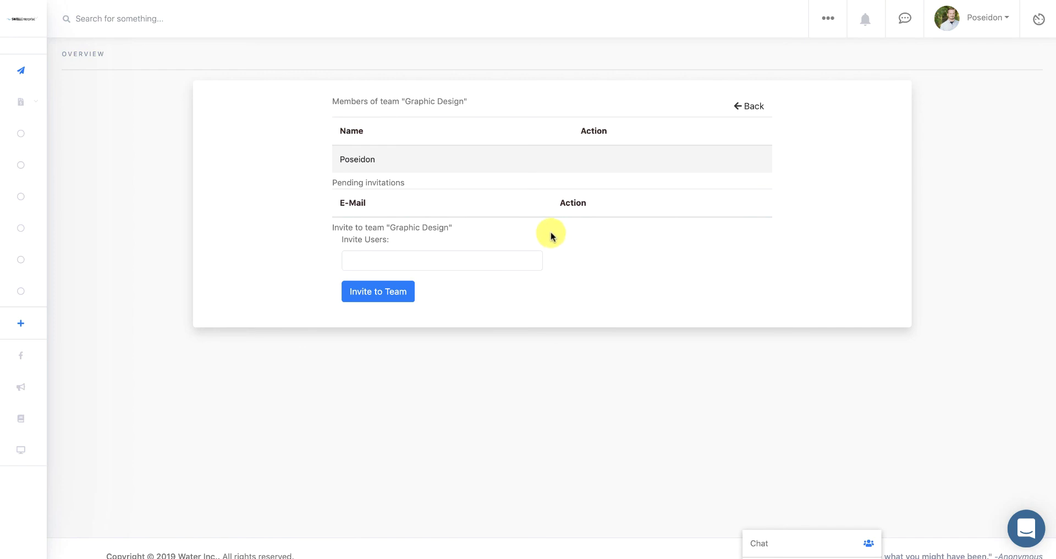
- Pick two users from the invite dropdown and send their Graphic Design invitations
click(500, 263)
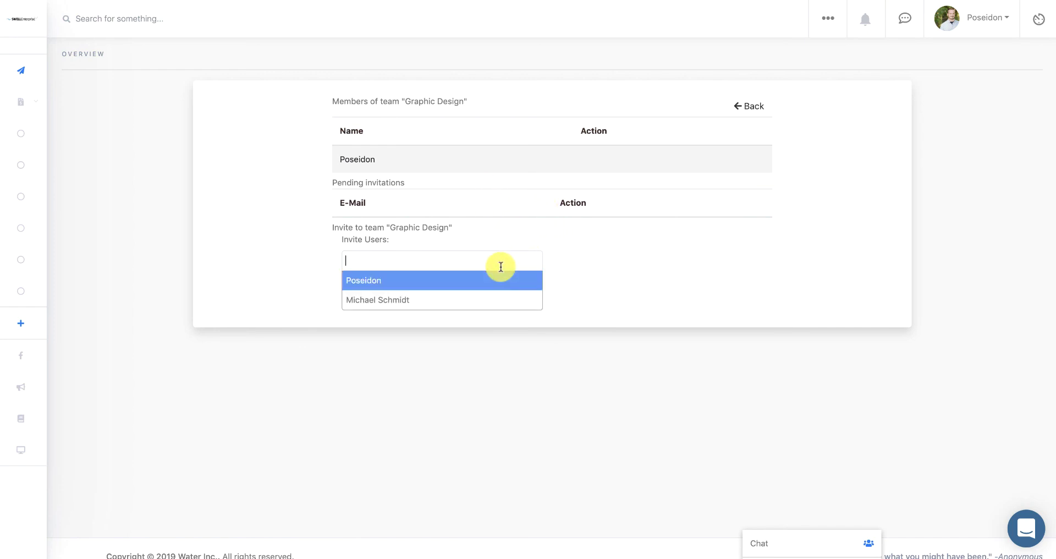
click(490, 300)
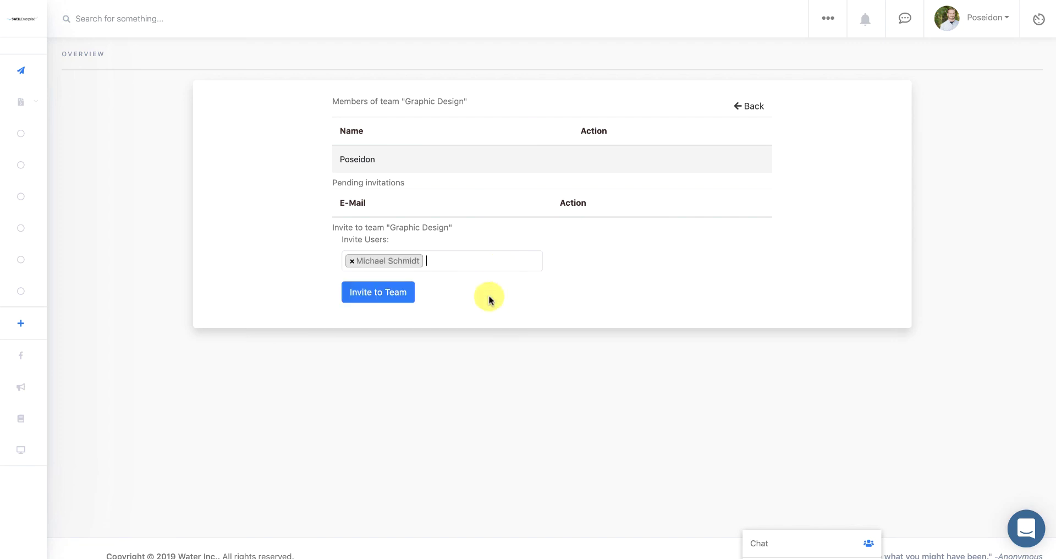
click(490, 262)
click(483, 284)
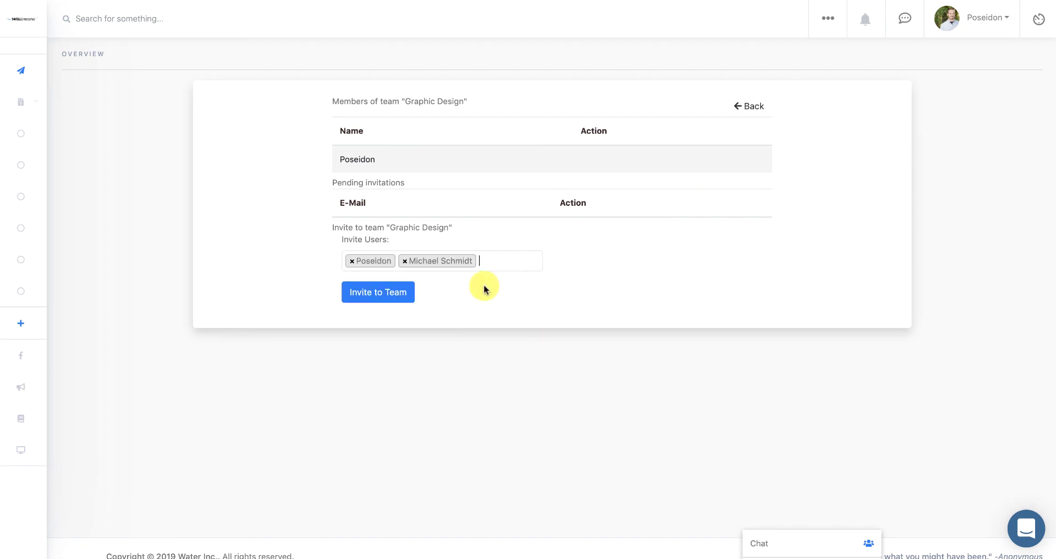
click(411, 301)
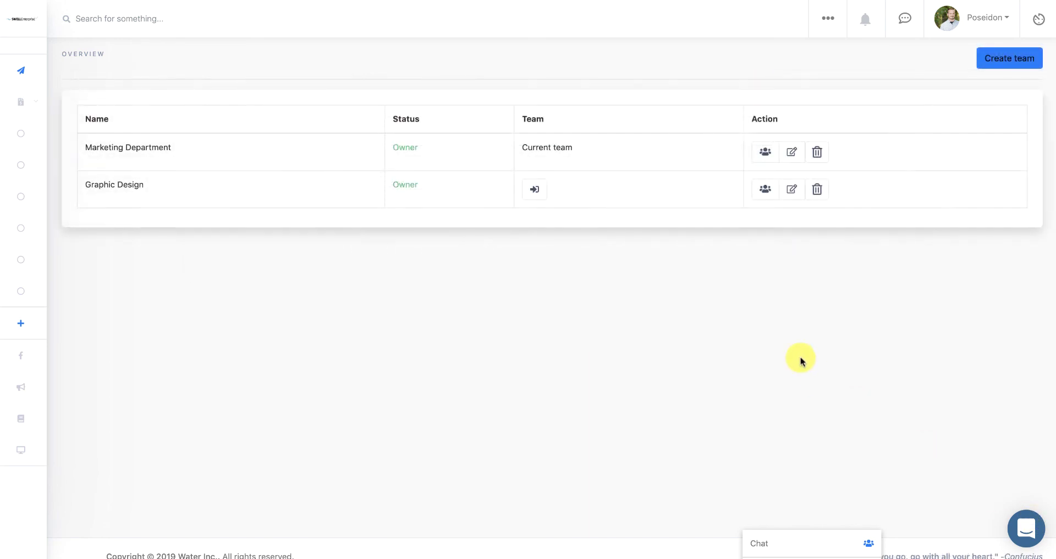